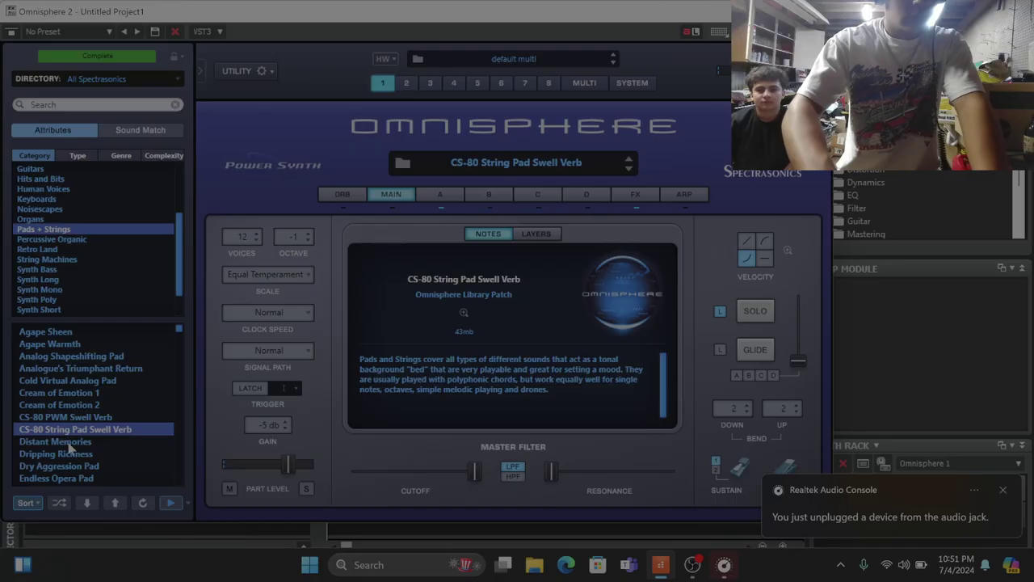
Load the Holy of Holys Pad patch from the Pads + Strings category and close the synth window
scroll(71, 450, "down", 3)
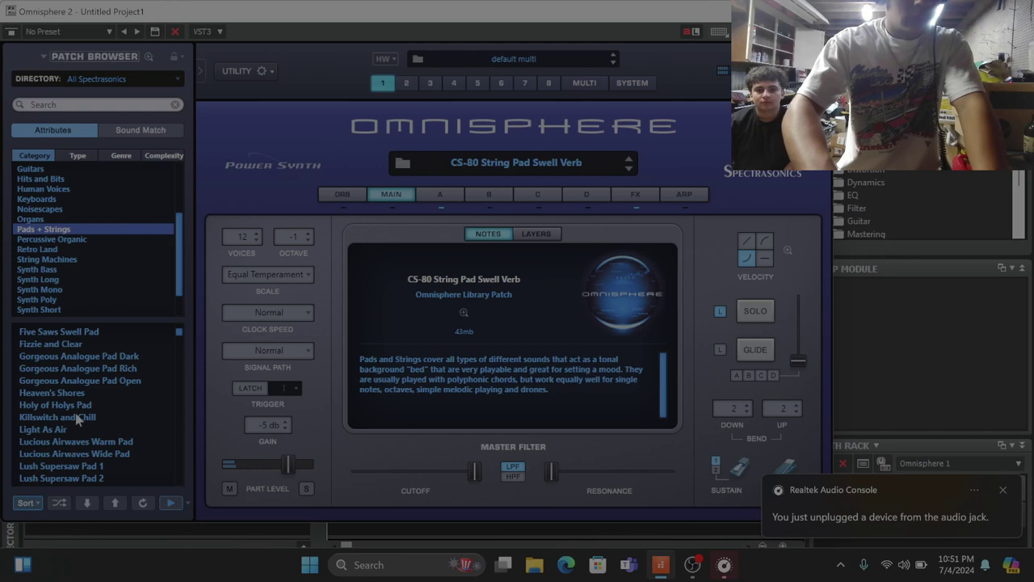
left_click(78, 407)
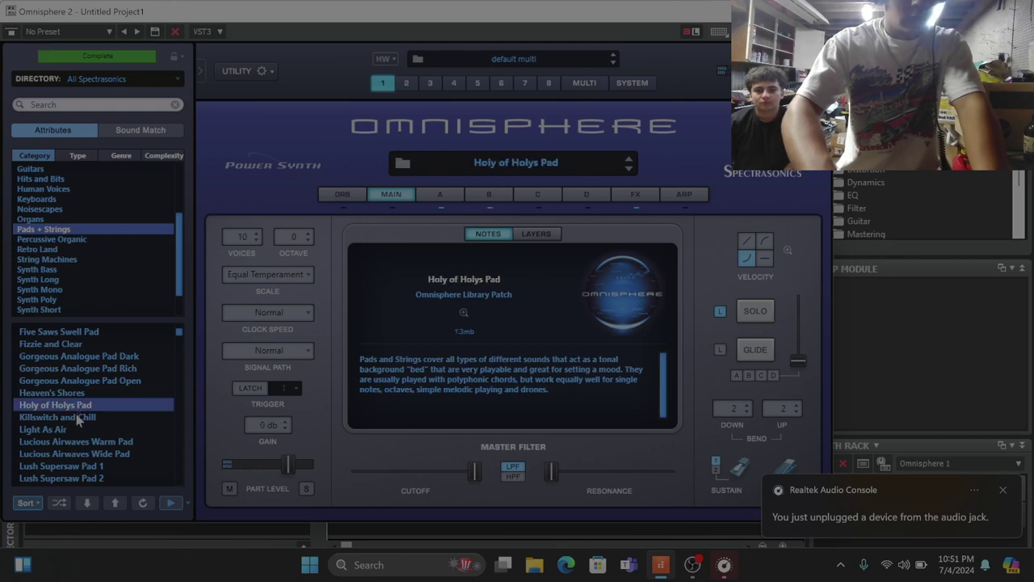
right_click(169, 511)
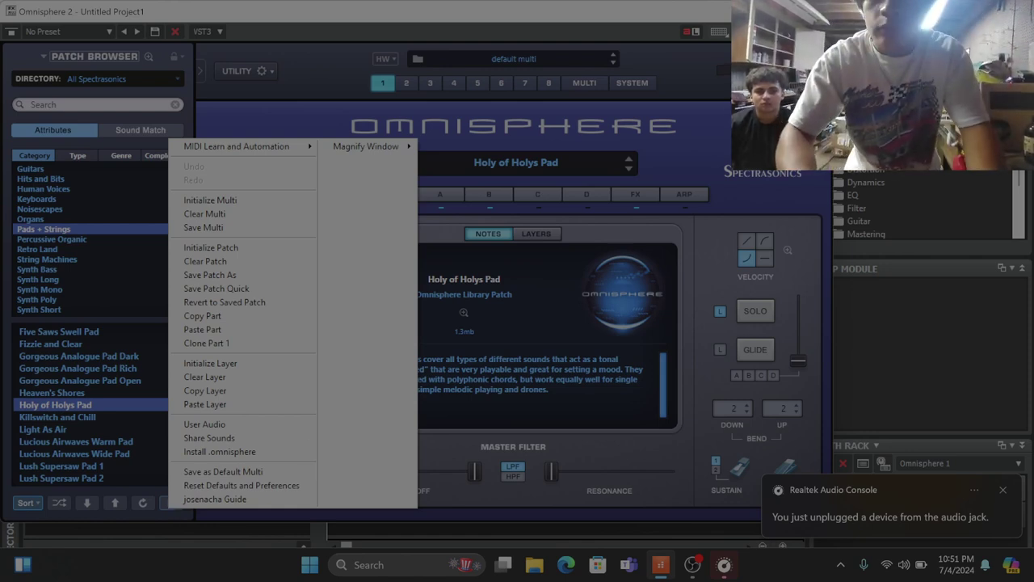
key("Escape")
key("alt+F4")
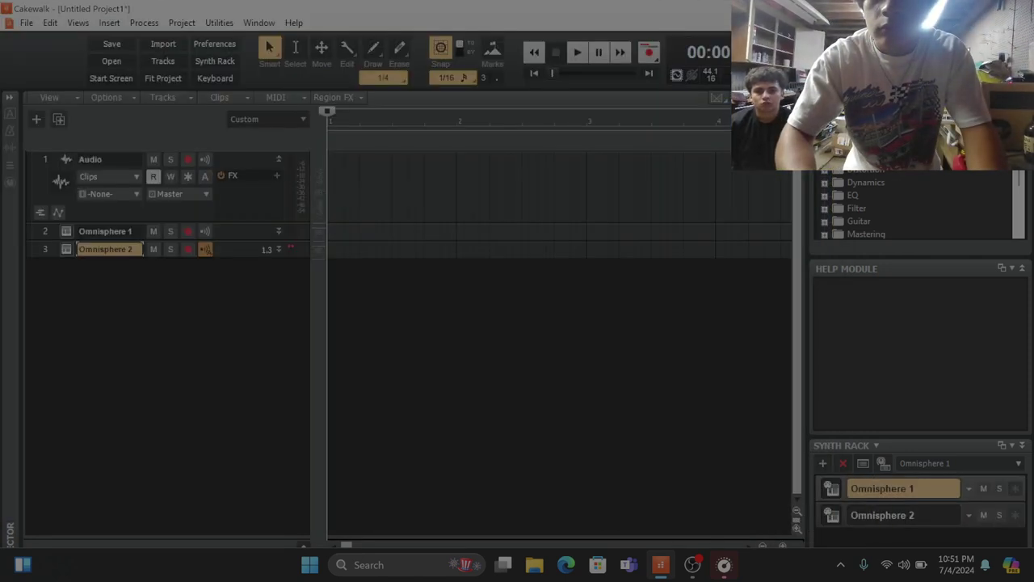
Expand the Omnisphere 2 track and, with the browser hidden, open the track in the piano roll at the project start
left_click(280, 250)
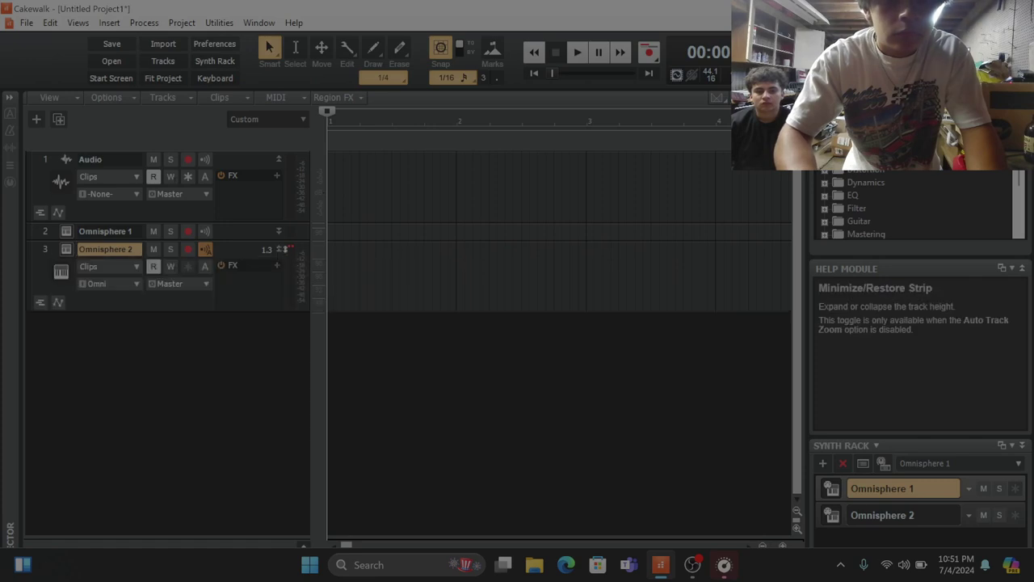
key("b")
right_click(358, 272)
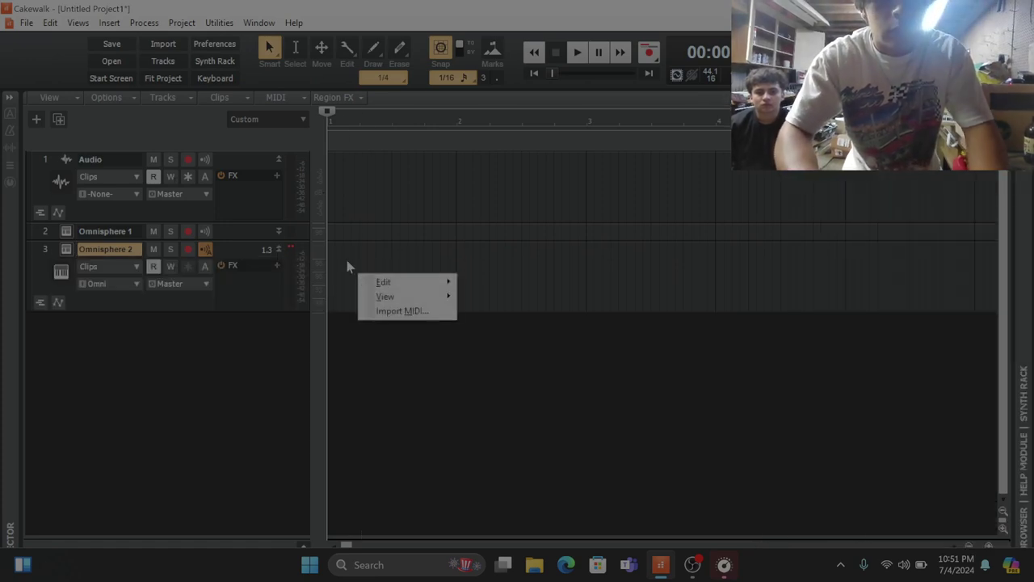
left_click(348, 266)
double_click(347, 267)
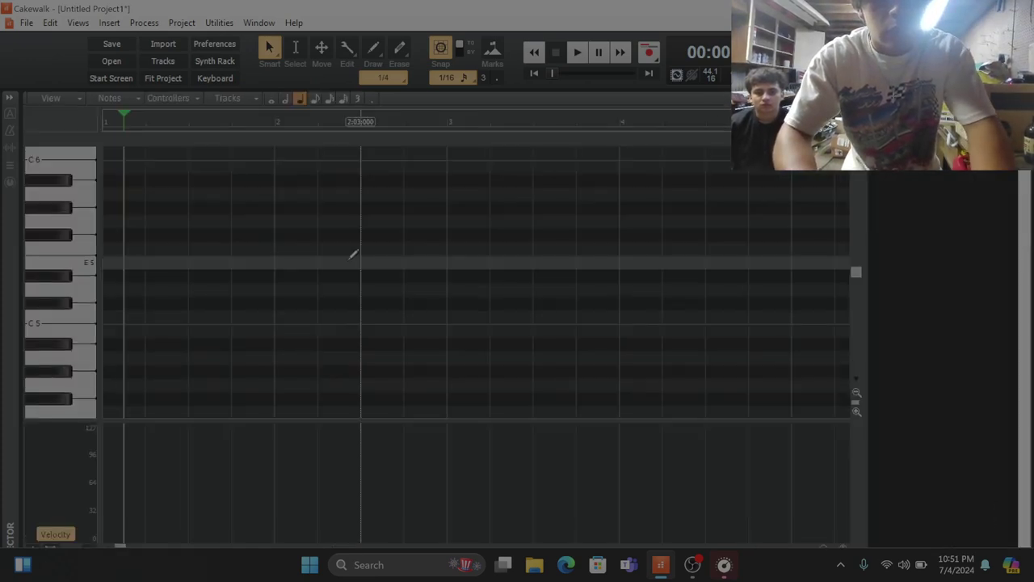
key("w")
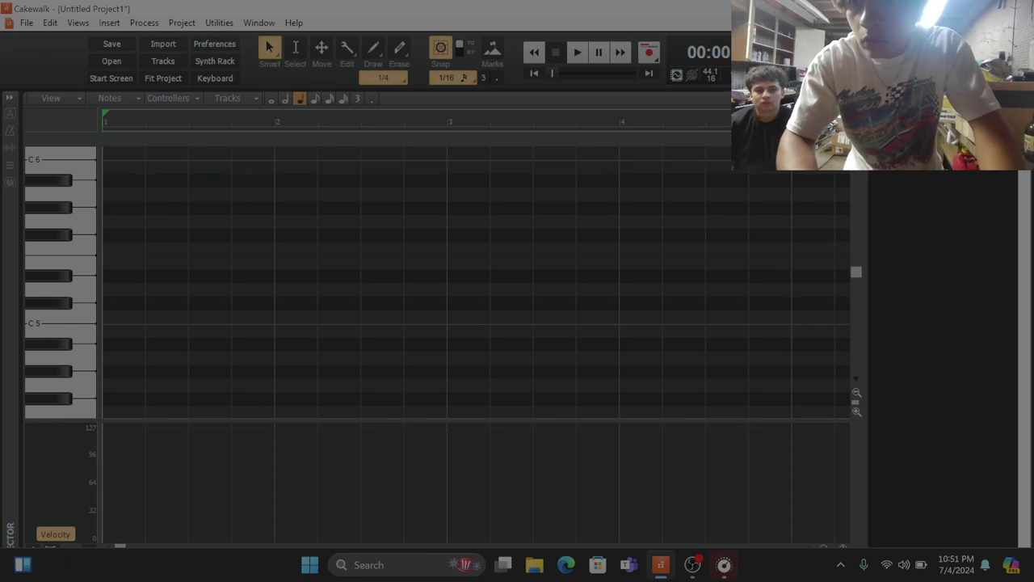
Set the piano roll's snap scale to root C# with the diatonic Aeolian (Natural Minor) scale and enable snap to scale
left_click(926, 121)
mouse_move(926, 158)
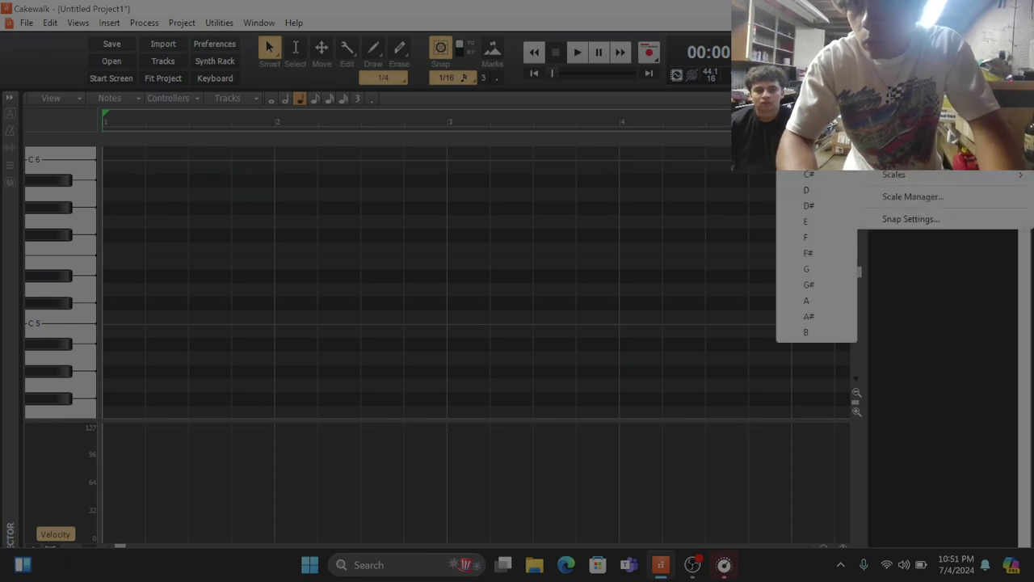
left_click(834, 171)
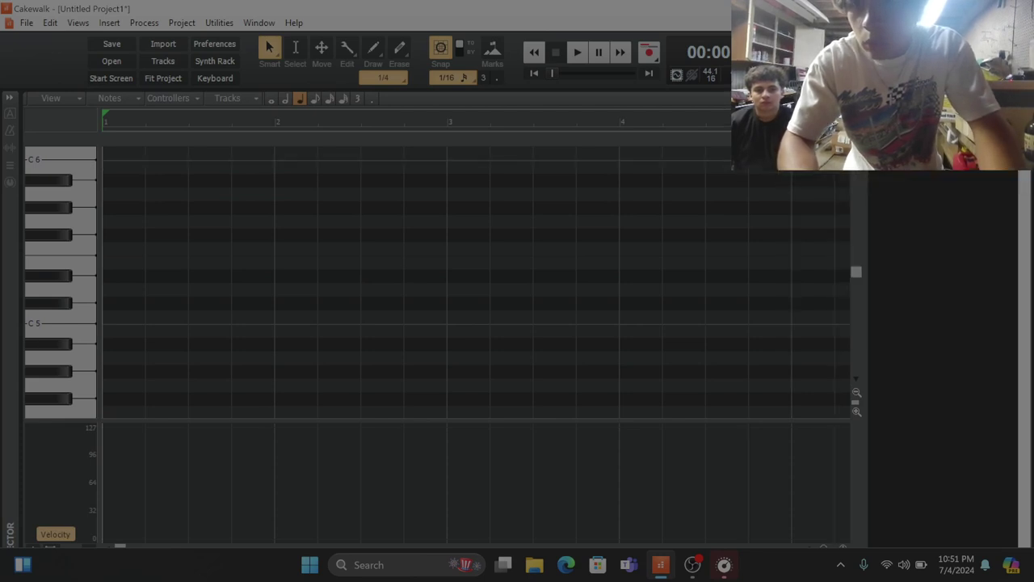
left_click(927, 109)
mouse_move(895, 178)
mouse_move(824, 178)
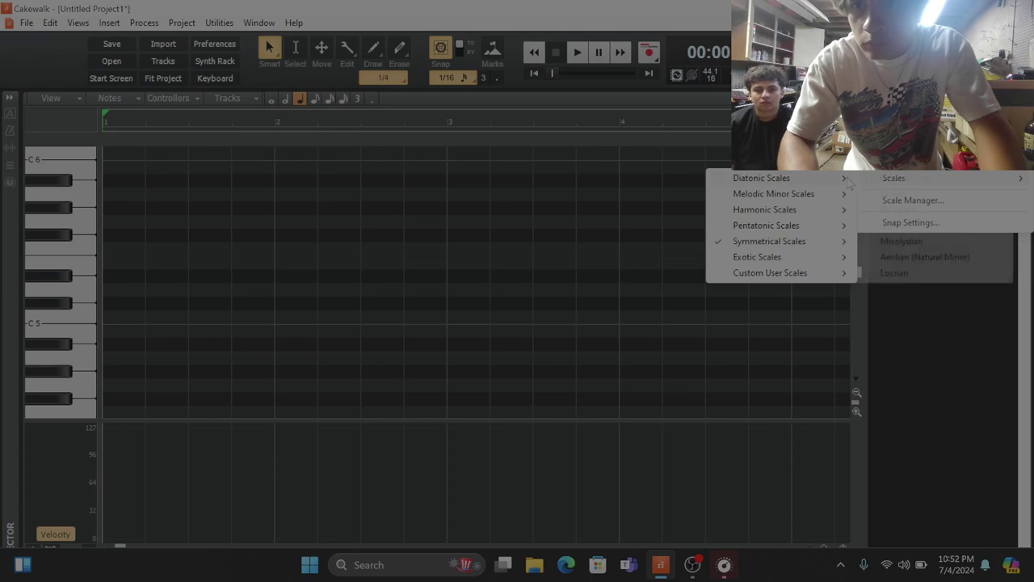
left_click(914, 260)
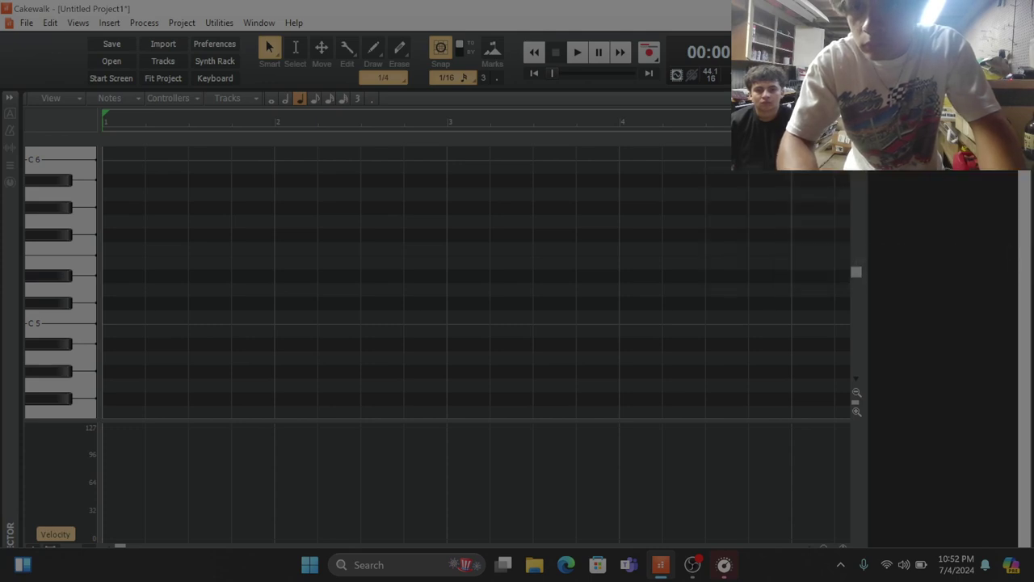
left_click(927, 109)
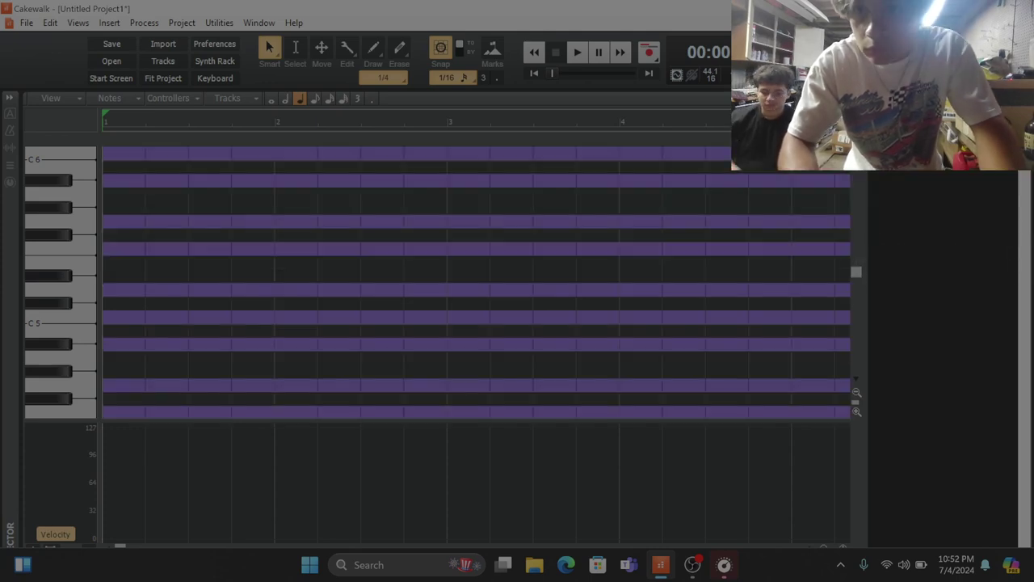
Place whole notes G#4 and Db5 in bar 1, and A4 and Db5 in bar 2
mouse_move(109, 359)
left_mouse_down()
mouse_move(277, 357)
mouse_move(252, 372)
left_mouse_up()
left_click(252, 358)
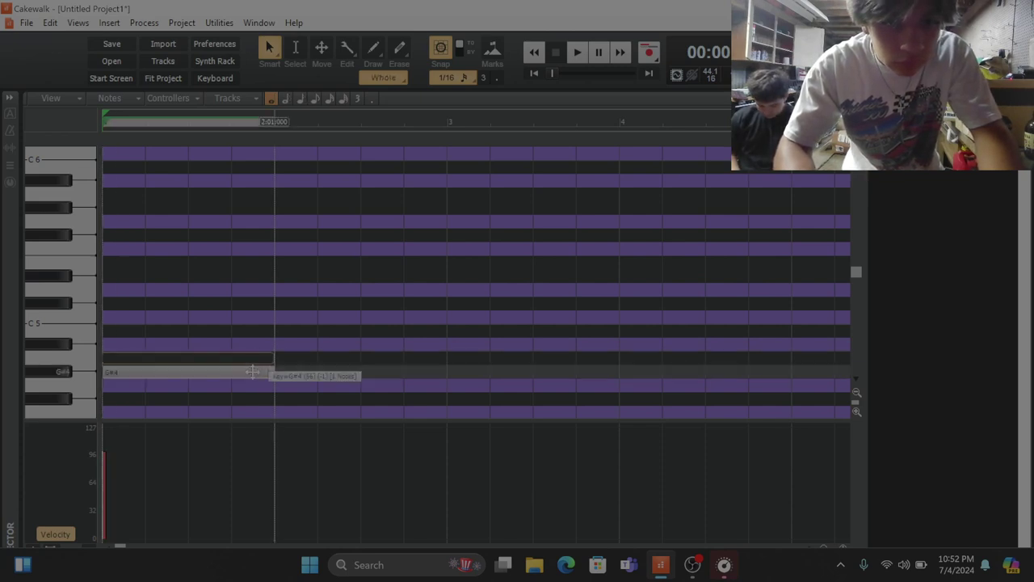
left_click(277, 358)
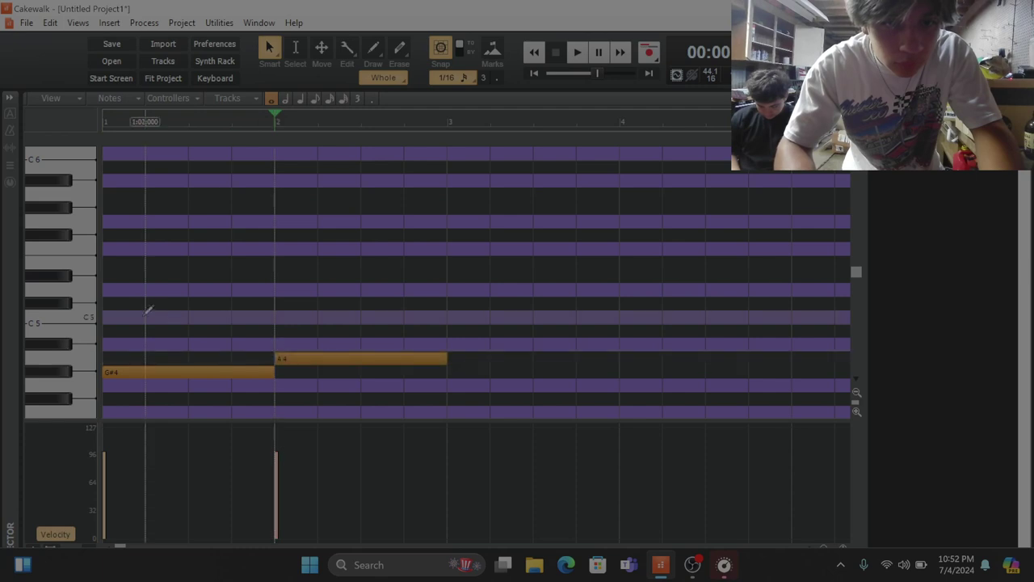
left_click(108, 304)
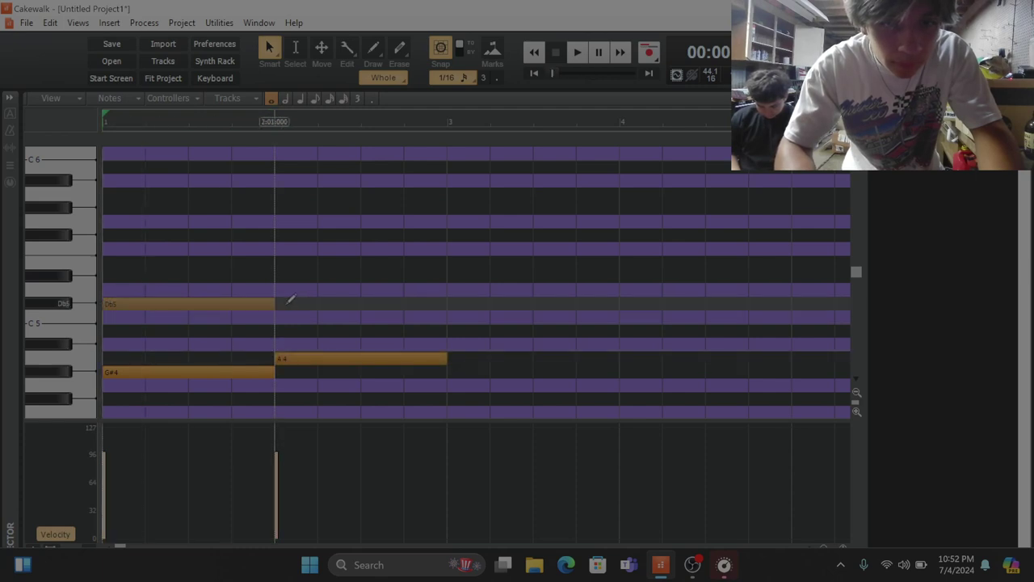
left_click(287, 305)
Add Eb4 whole notes beneath the chords in bars 1 and 2
scroll(278, 318, "down", 1)
scroll(277, 318, "down", 3)
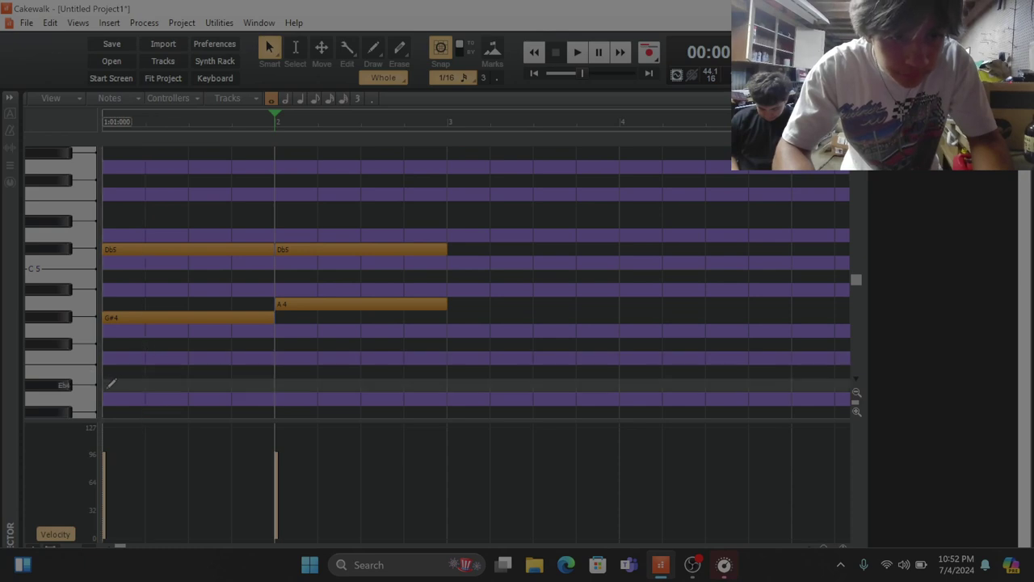
left_click(109, 385)
left_click(279, 386)
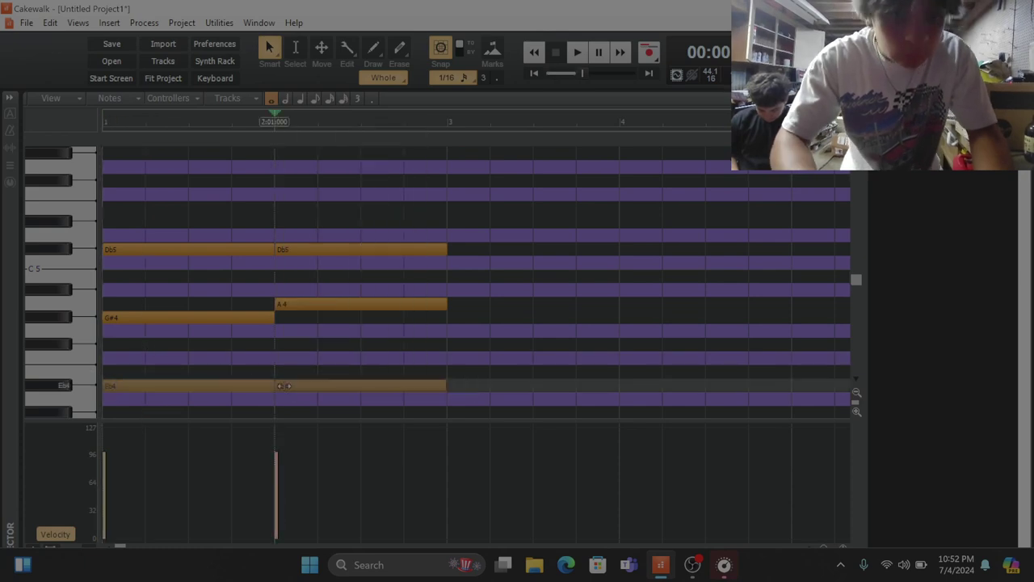
Duplicate the two-bar chord pattern into bars 3 and 4 and play it back briefly
key("space")
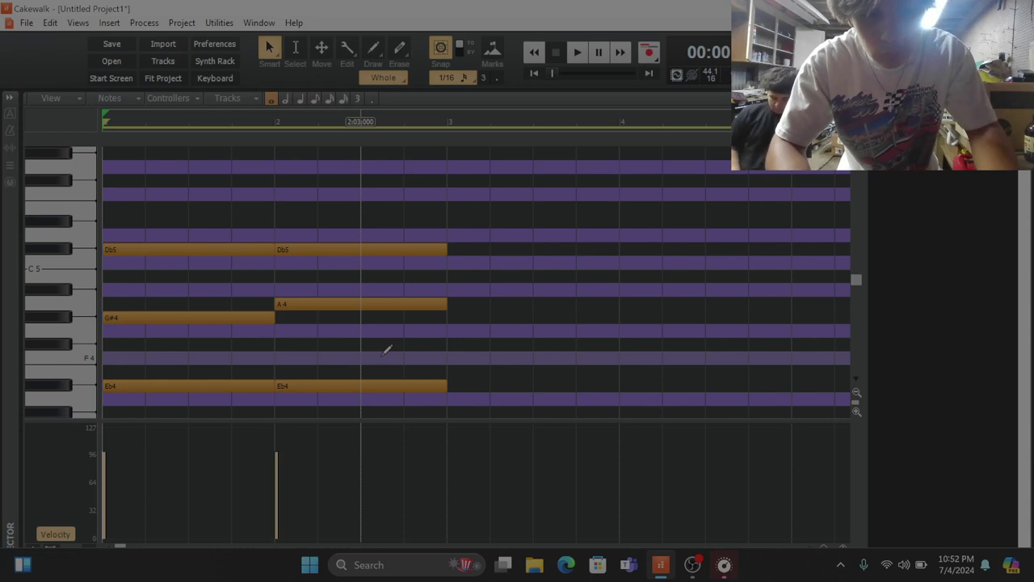
key("ctrl+a")
key("ctrl+d")
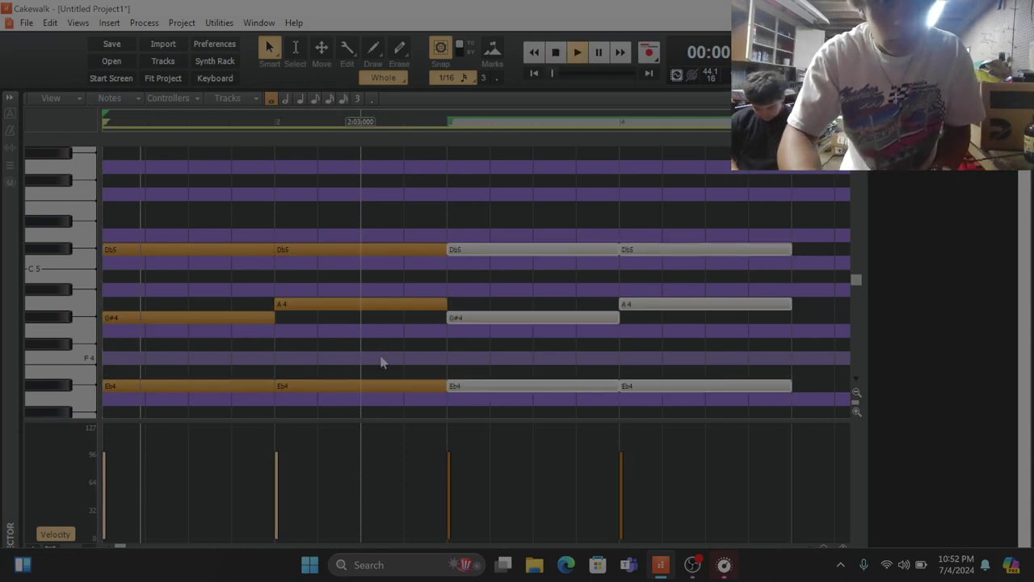
key("space")
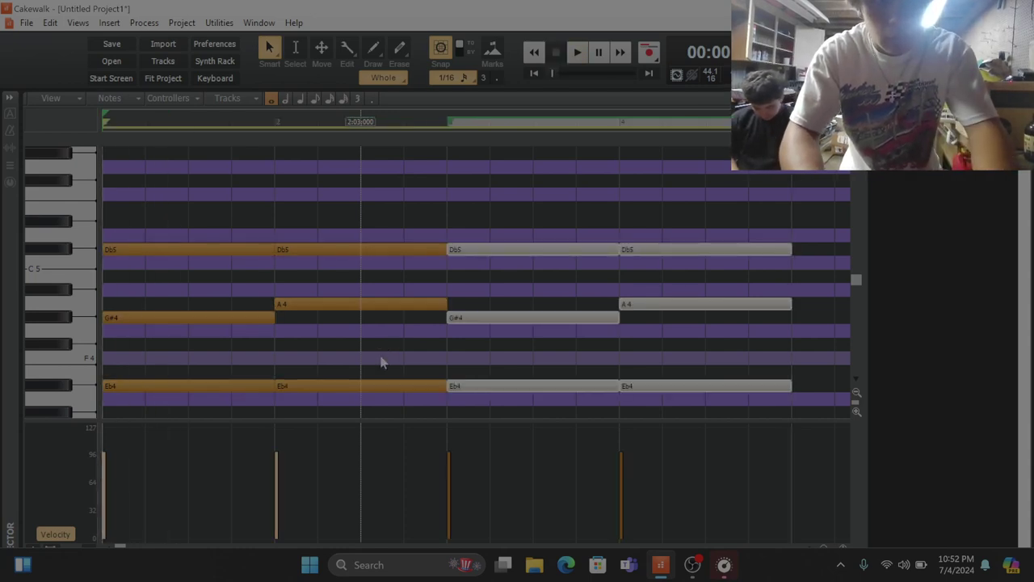
Return to the track view and listen to the chord progression from the start
left_click(386, 350)
key("d")
key("w")
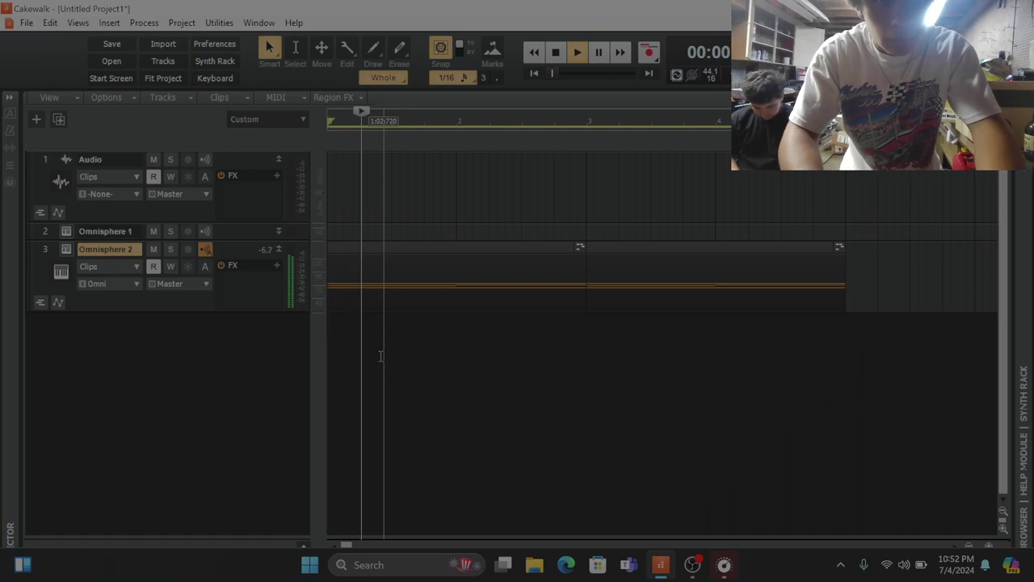
key("space")
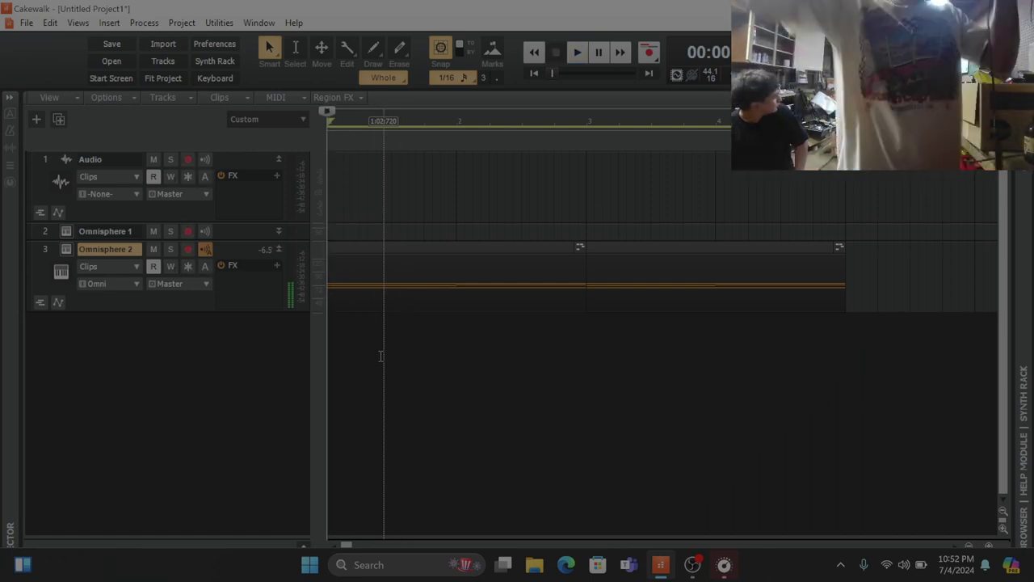
key("space")
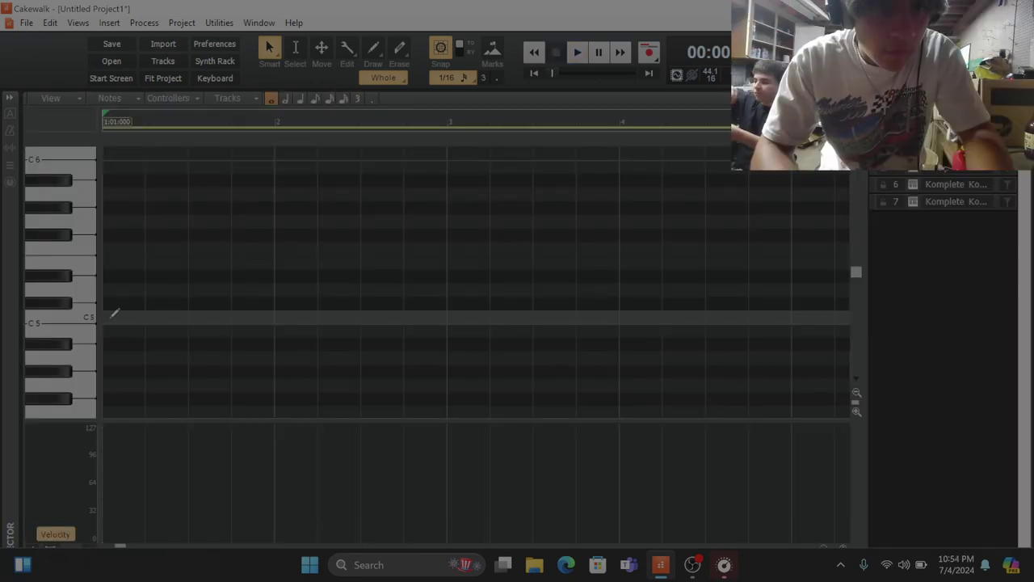
Draw two consecutive C5 eighth notes on beat 1 of bar 1 in the Komplete Kontrol track 4
left_click_drag(108, 315, 147, 315)
scroll(150, 348, "up", 1)
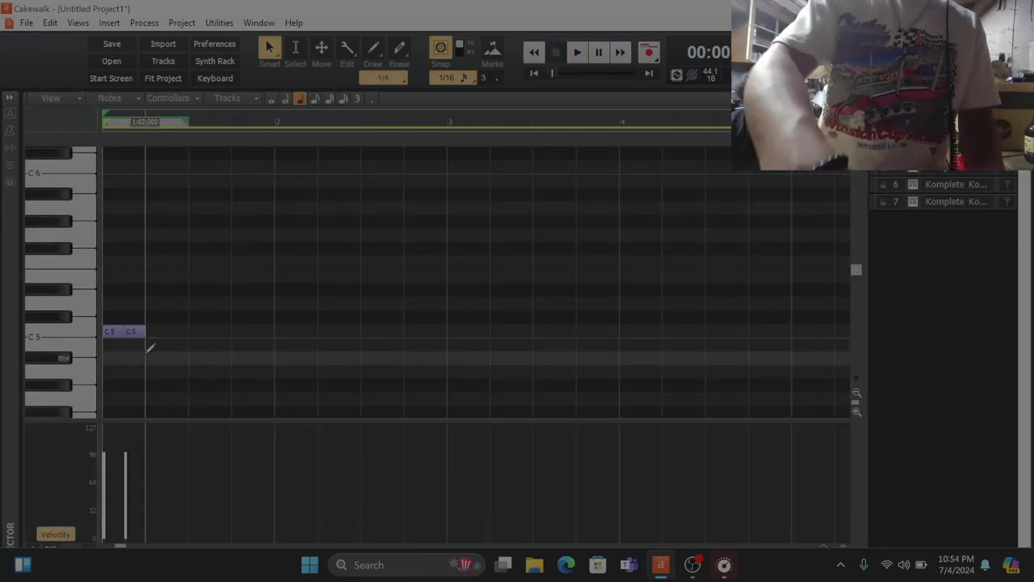
key("ctrl+s")
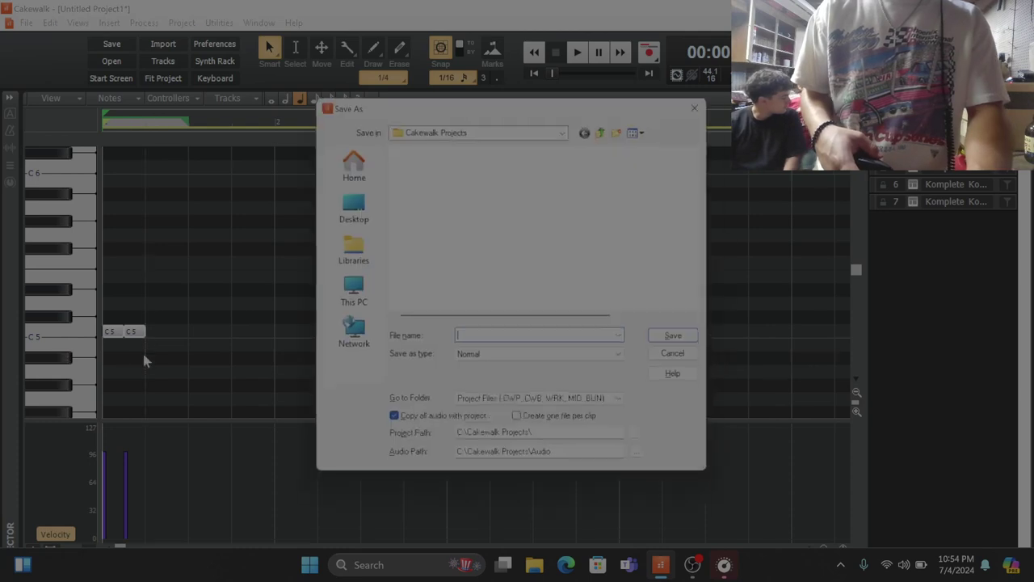
key("Escape")
key("ctrl+d")
key("ctrl+z")
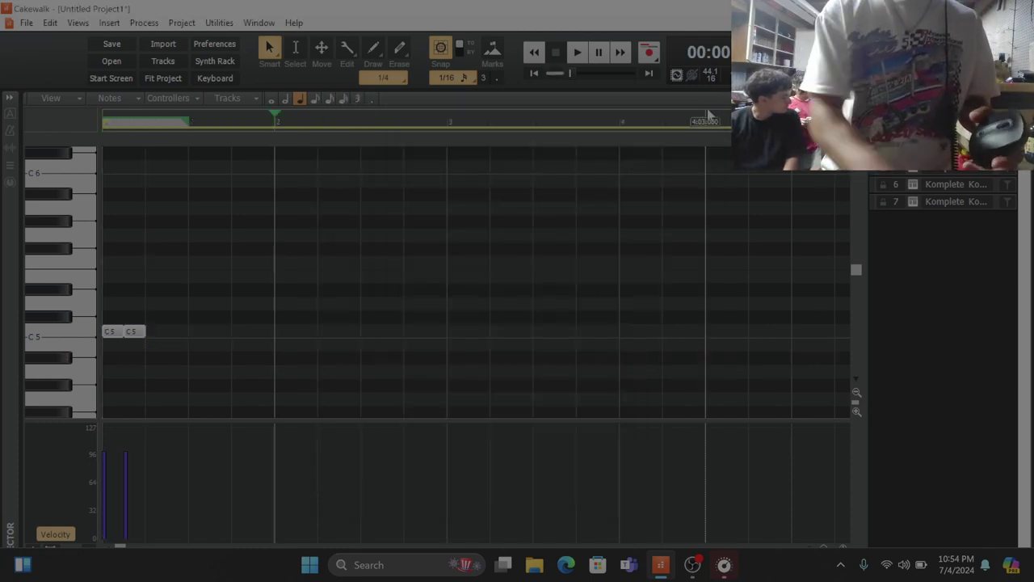
Trim the Komplete Kontrol clip on track 4 to one beat, matching the length of its two notes
key("d")
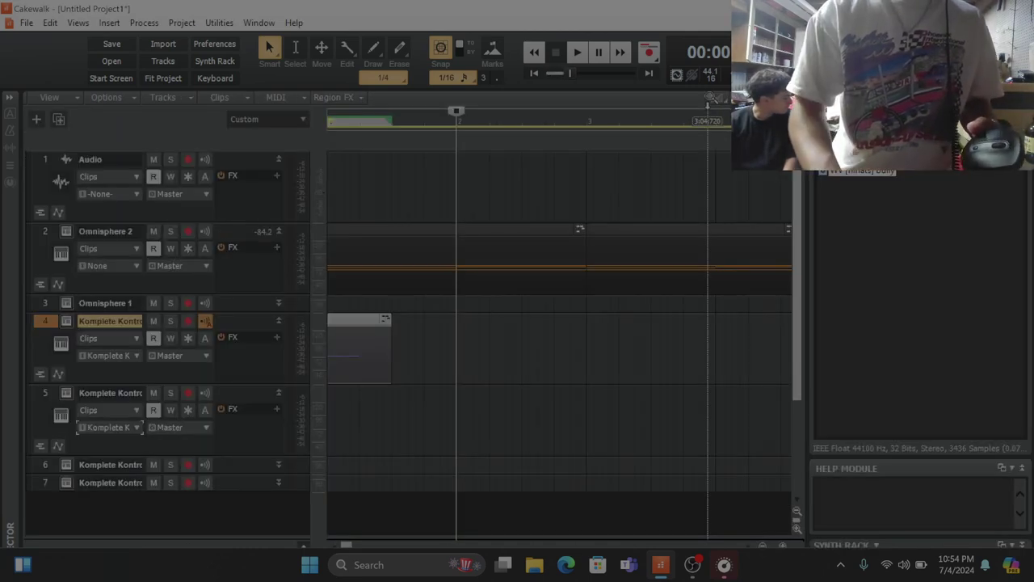
right_click(361, 324)
left_click(388, 364)
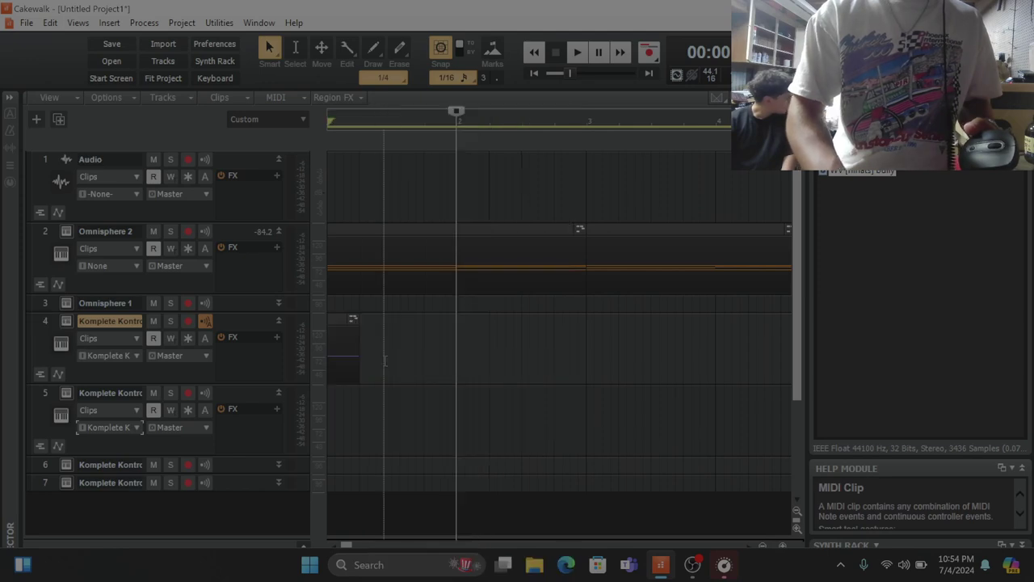
Repeat the pair of C5 eighth notes in the piano roll until the pattern fills four bars
key("d")
key("ctrl+d")
key("ctrl+d")
key("ctrl+d")
key("ctrl+d")
key("ctrl+d")
key("ctrl+d")
key("ctrl+d")
key("ctrl+d")
key("ctrl+d")
key("ctrl+d")
key("ctrl+d")
key("ctrl+d")
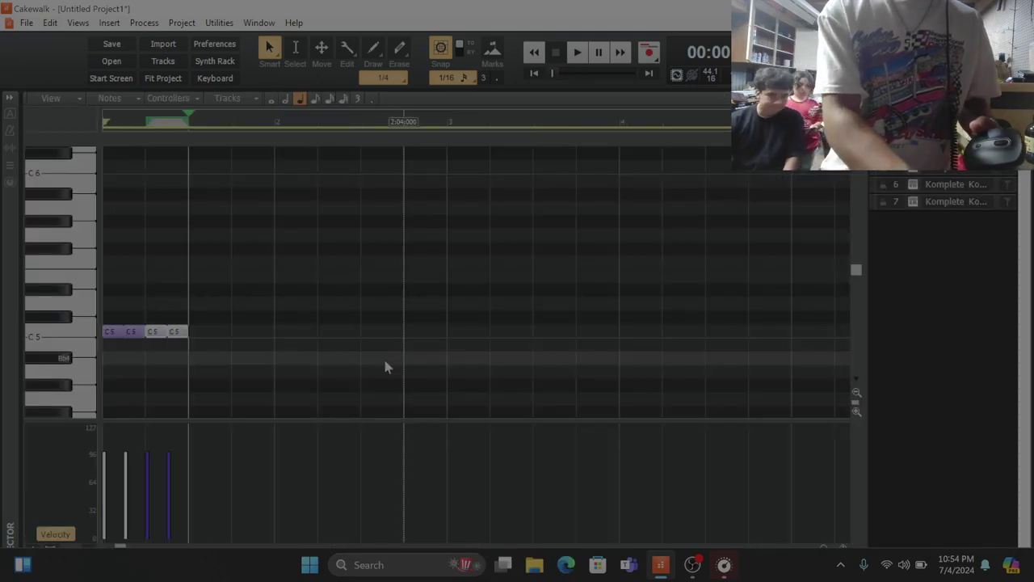
key("ctrl+d")
key("ctrl+d")
key("ctrl+d")
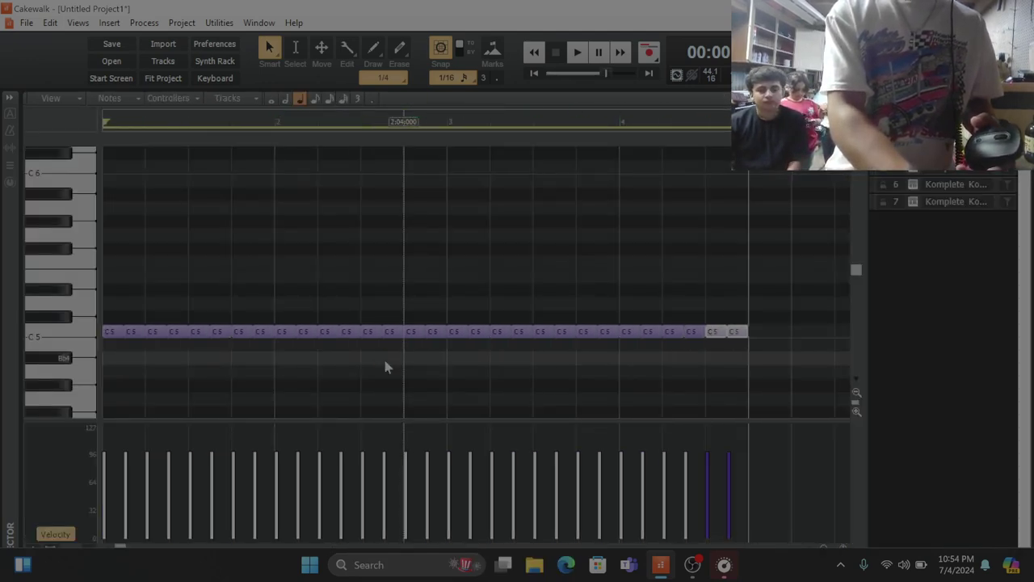
Select all the C5 notes and lower their velocities slightly
key("ctrl+a")
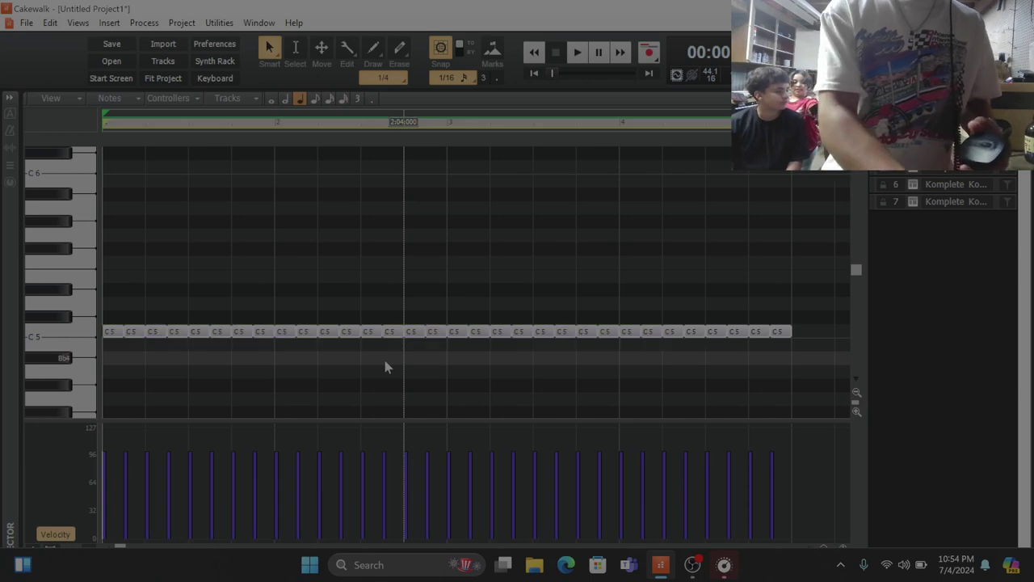
left_click_drag(386, 451, 383, 463)
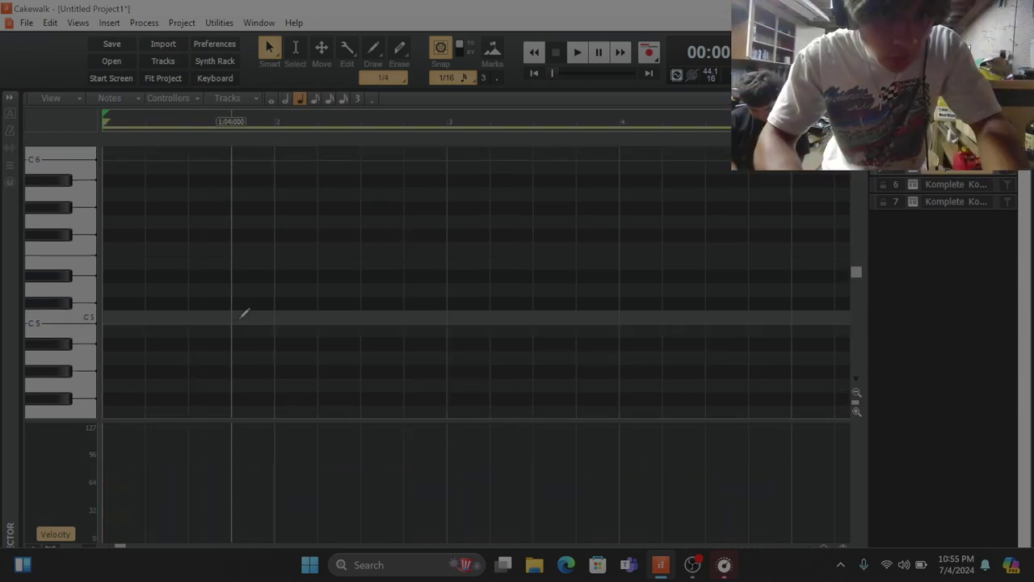
Draw a C5 quarter note on beat 3 of each of the four bars and play the pattern back
left_click(194, 315)
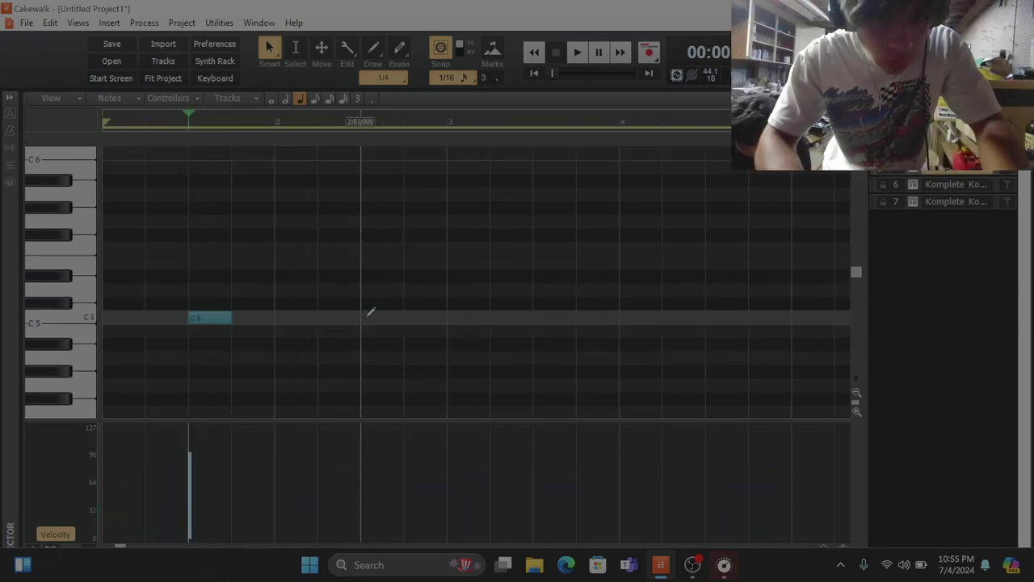
left_click(368, 317)
left_click(538, 317)
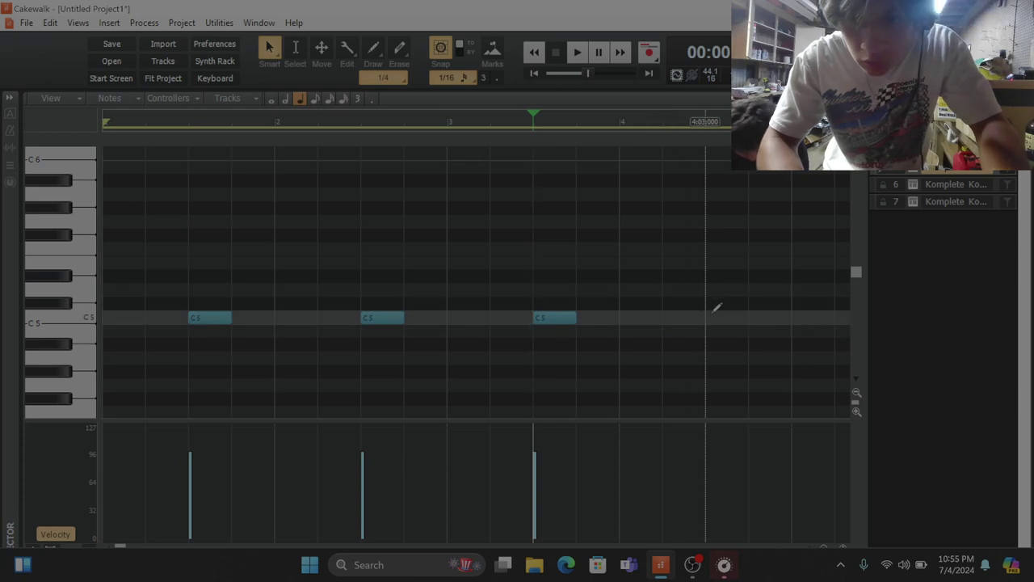
left_click(709, 316)
key("space")
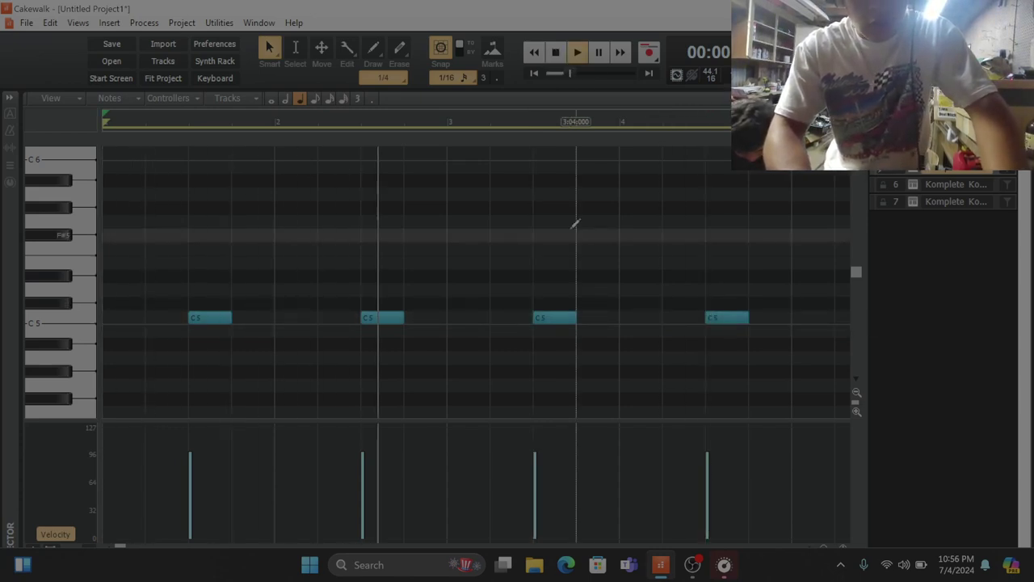
Add two C5 notes in bar 4, half a beat after beats 1 and 4, and cut off the part extending past the bar
left_click(645, 317)
left_click(773, 317)
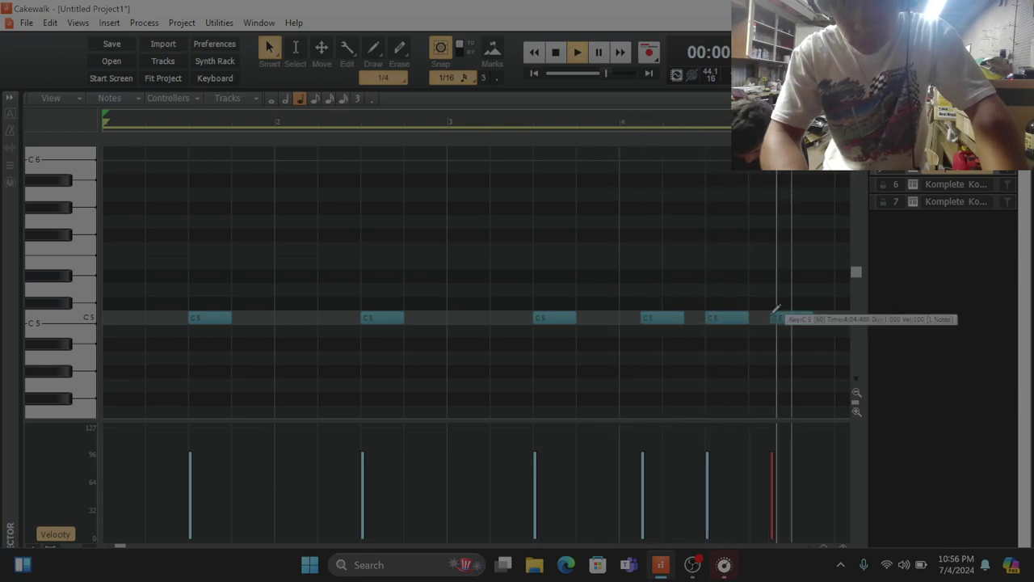
left_click(793, 323)
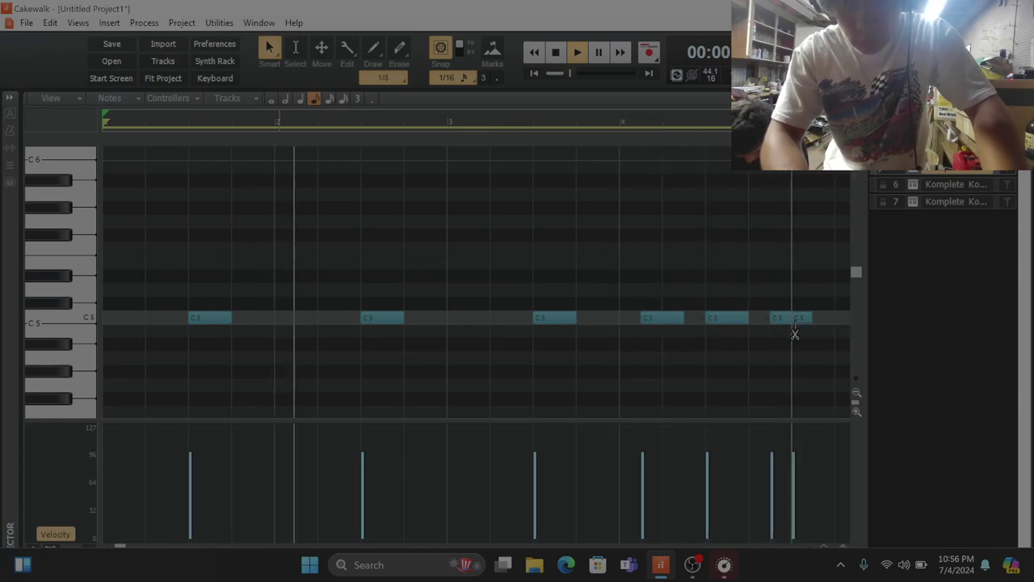
right_click(806, 319)
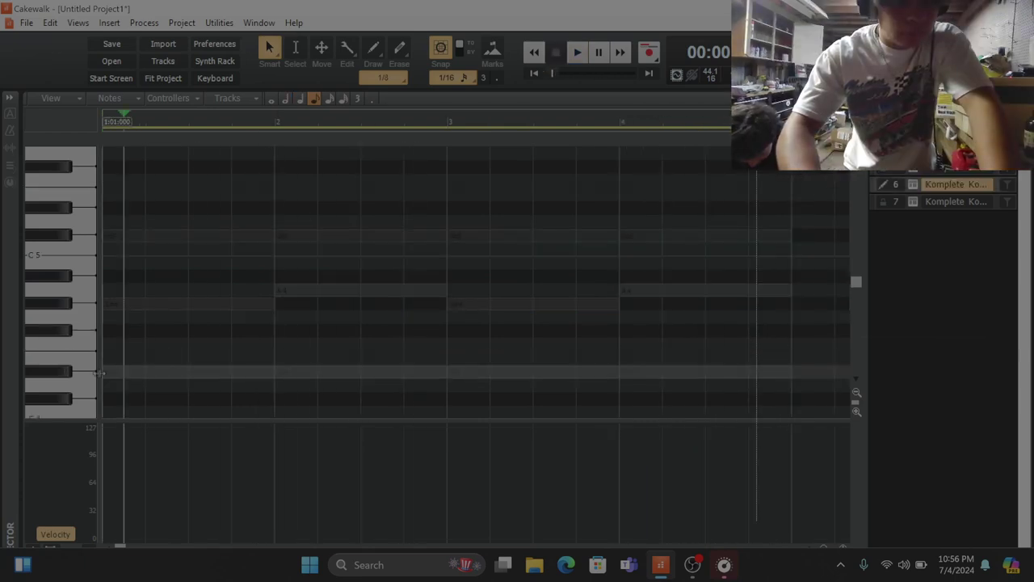
On track 6, draw whole-note Eb4s in bars 1 and 3 and an A4 from beat 2 to the end of bar 4
left_click_drag(113, 365, 285, 367)
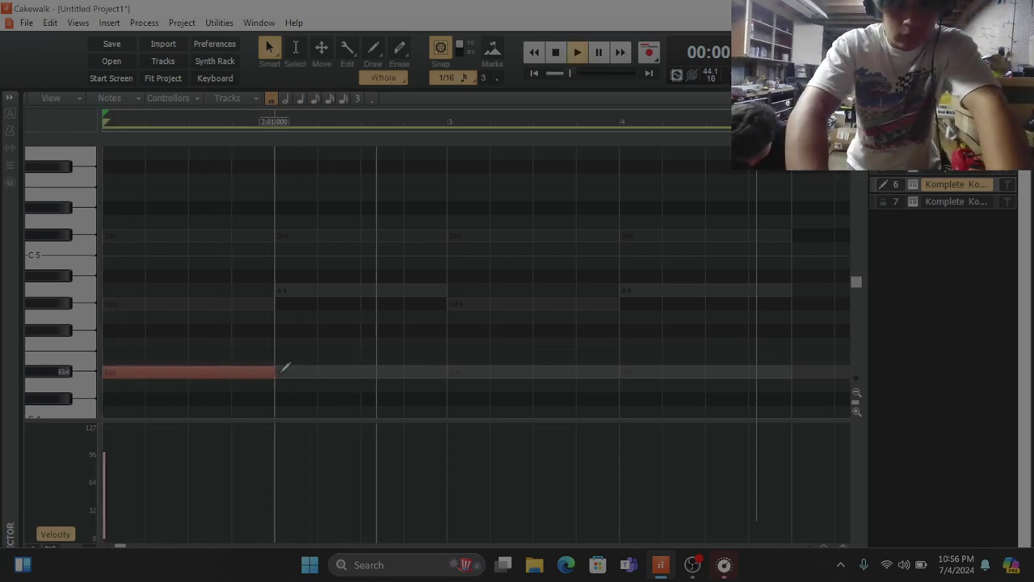
left_click(450, 372)
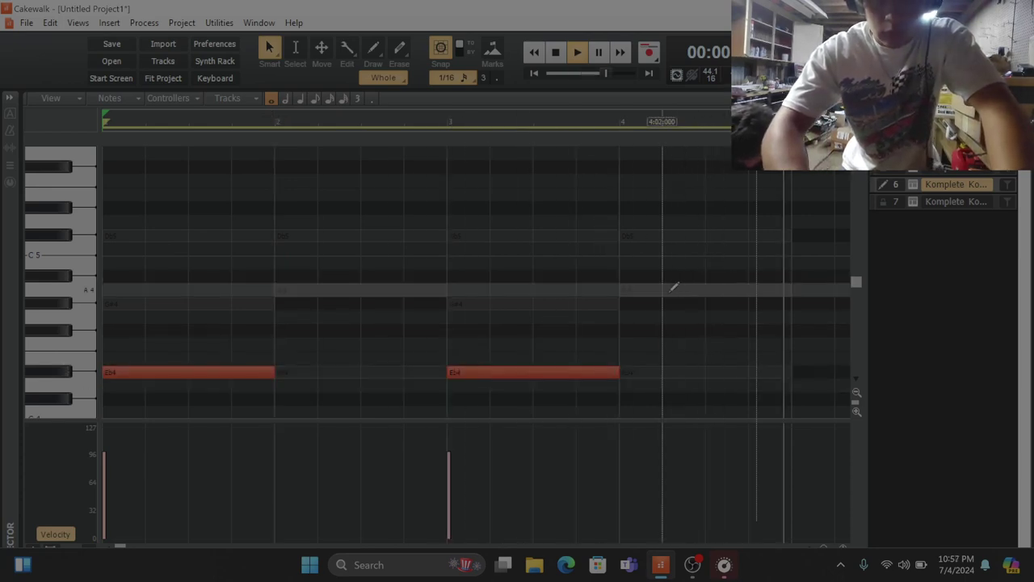
left_click(673, 287)
key("space")
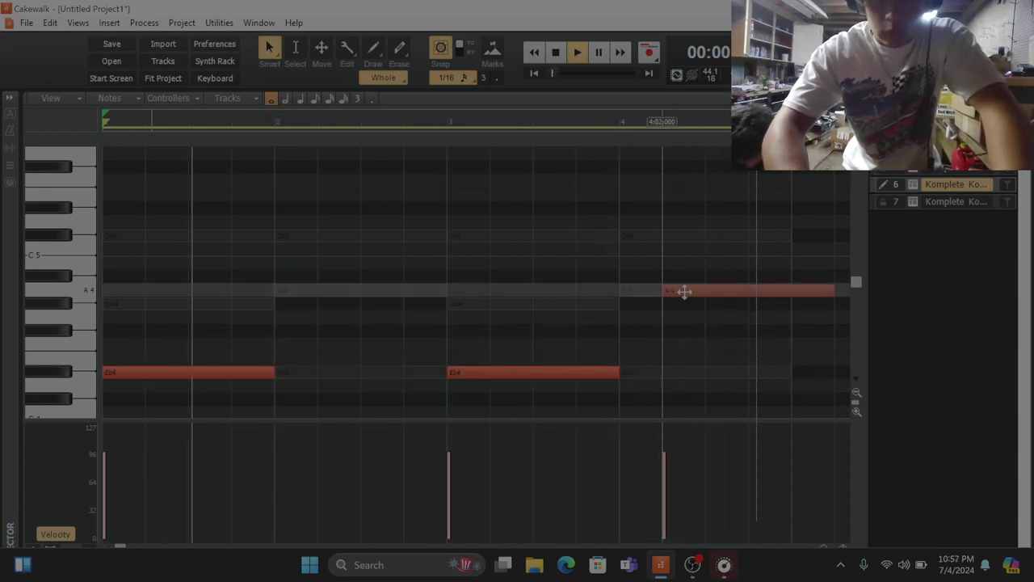
left_click(791, 296)
right_click(804, 290)
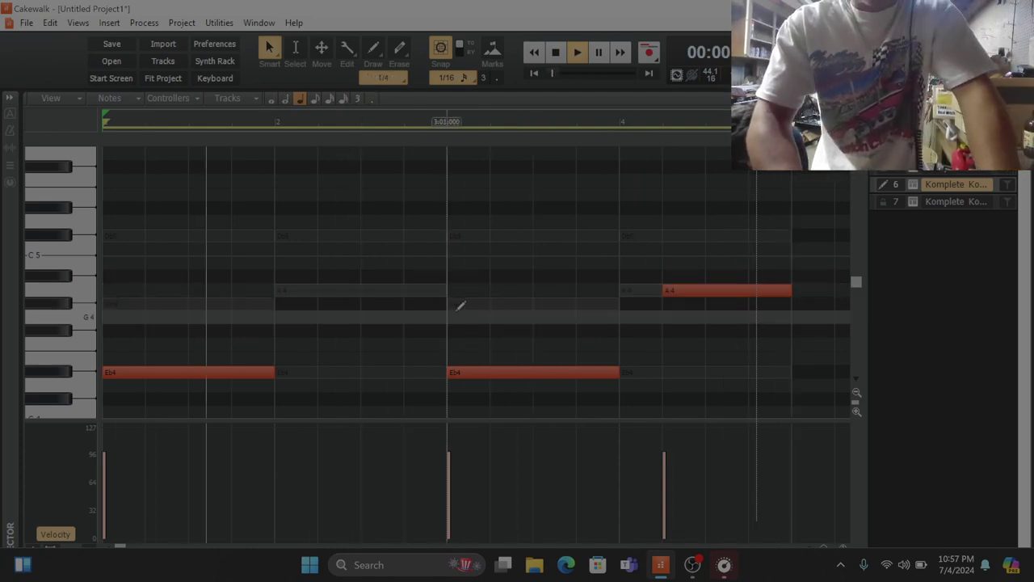
Select all the notes on track 6, raise them one octave so the Eb4s become Eb5, and play the result
key("ctrl+a")
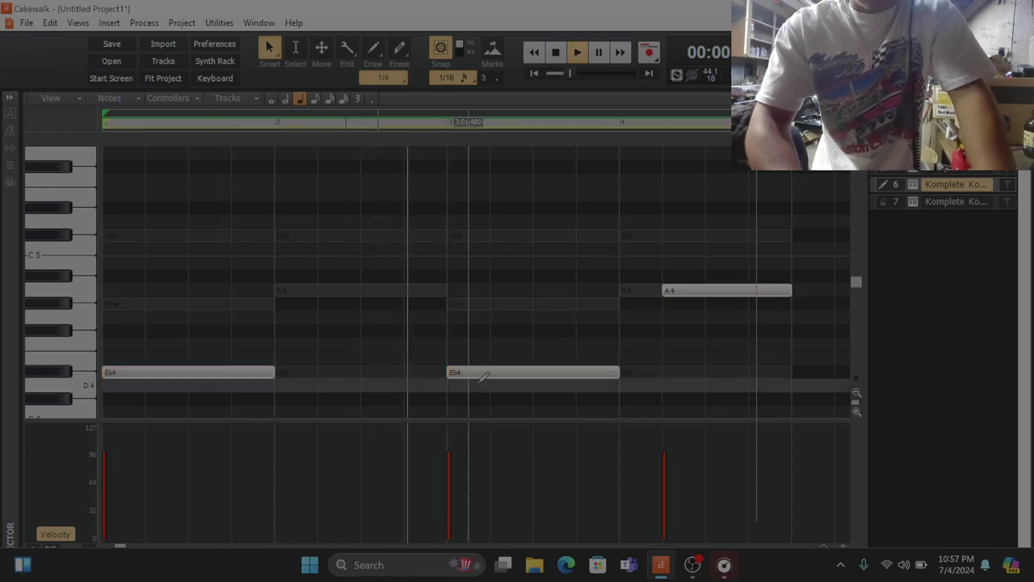
key("space")
key("ctrl+z")
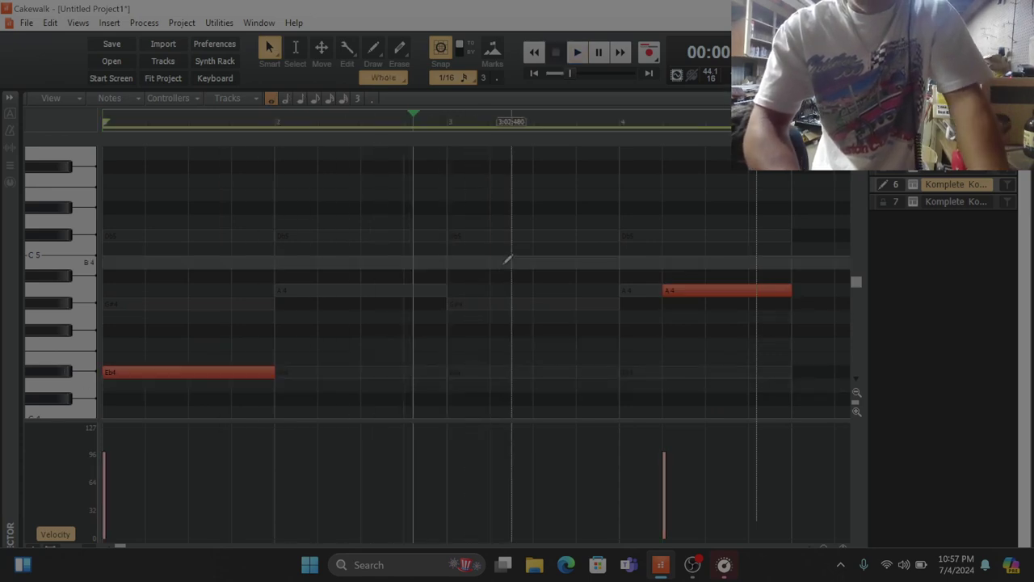
key("ctrl+shift+z")
key("ctrl+a")
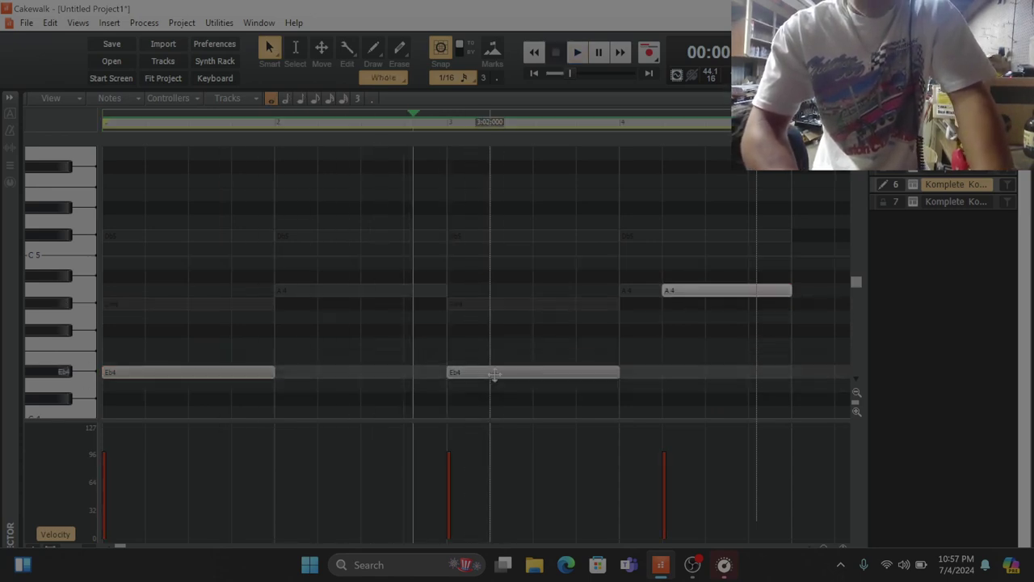
left_click_drag(491, 373, 487, 210)
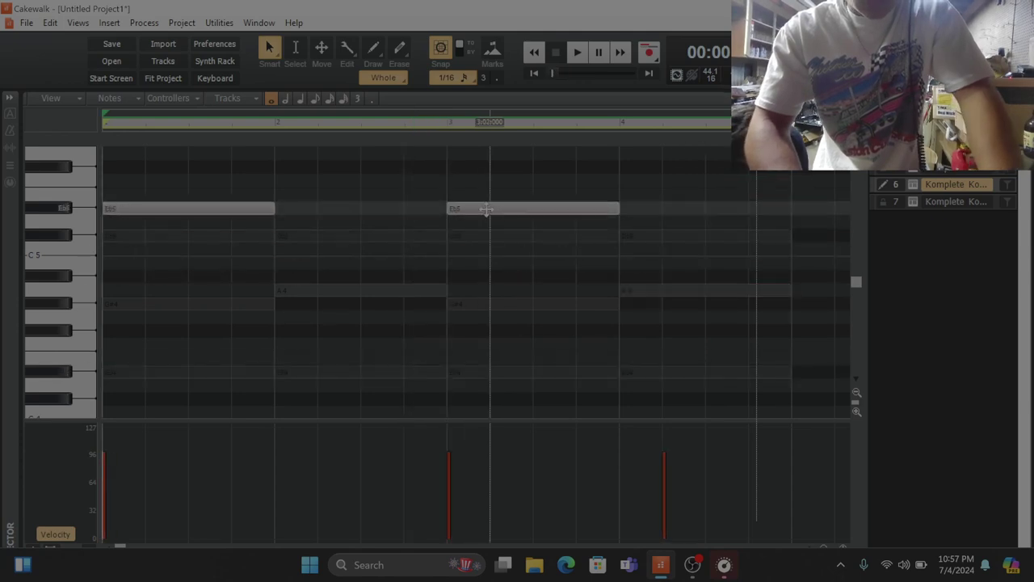
left_click(430, 271)
key("space")
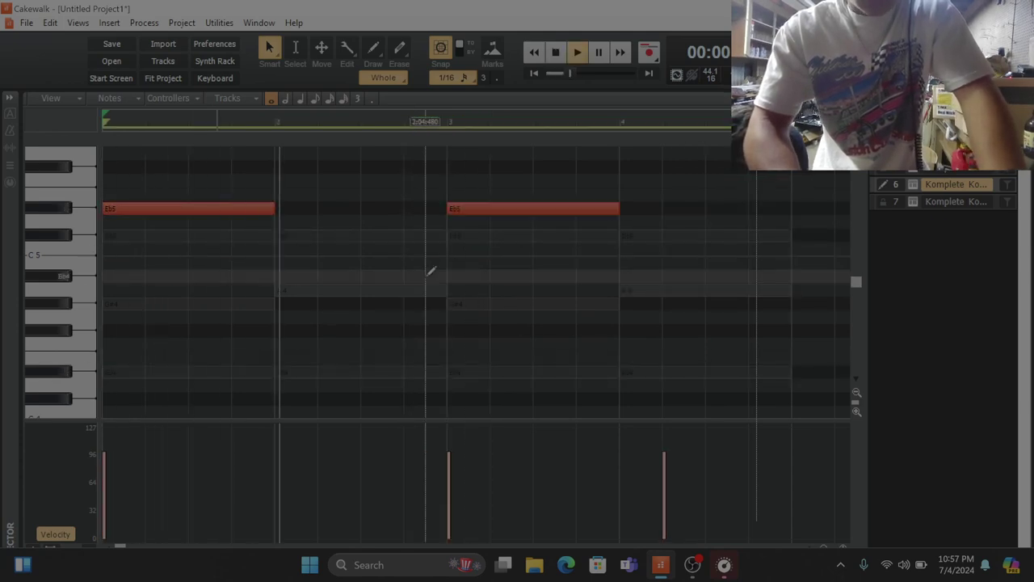
Select all the track 6 notes and lower their velocities slightly
key("ctrl+a")
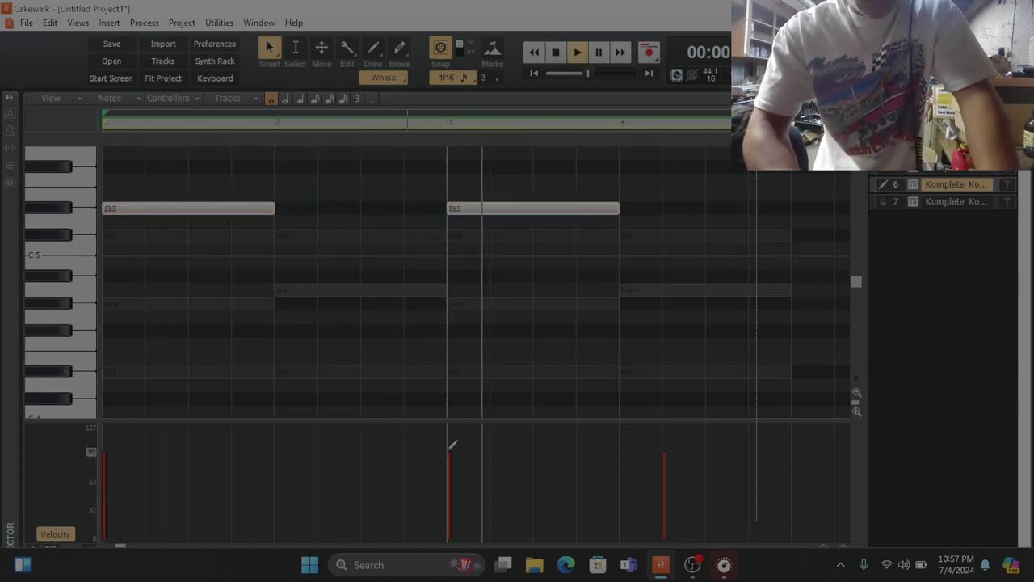
left_click_drag(450, 446, 447, 461)
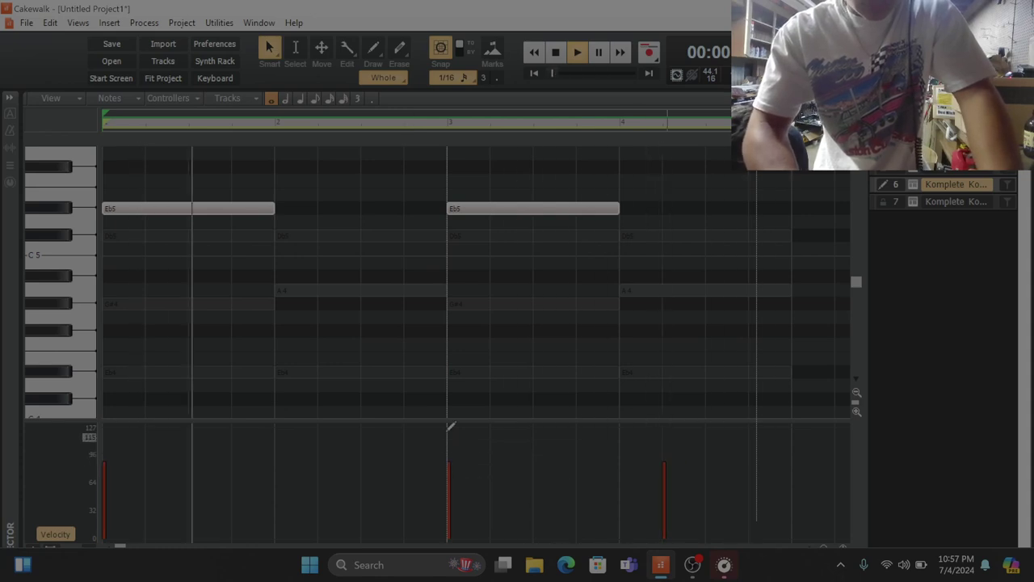
left_click(463, 347)
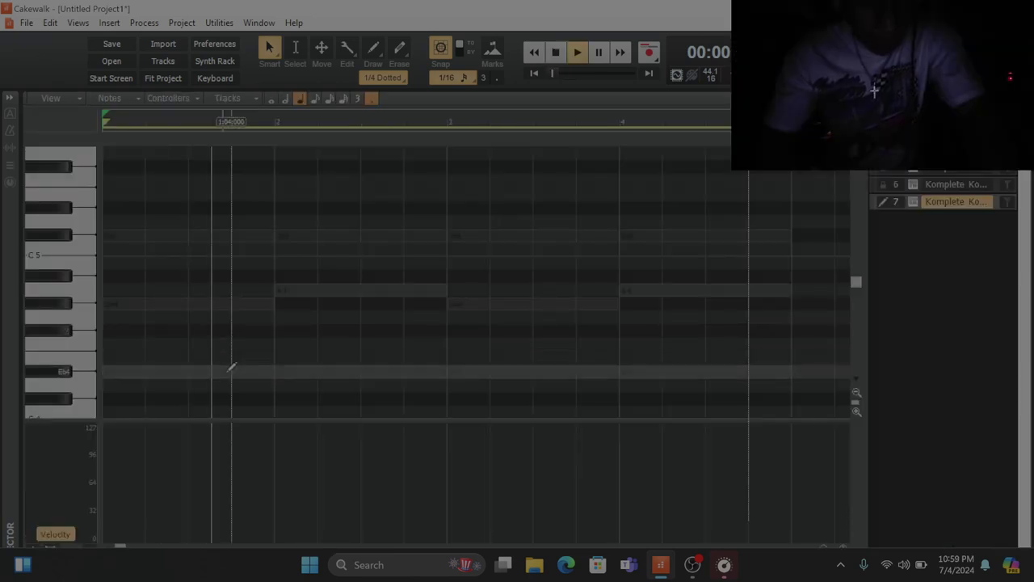
On track 7, draw a C5 quarter note on beat 4 of bar 1 and play the loop
mouse_move(231, 368)
left_mouse_down()
mouse_move(290, 360)
mouse_move(282, 270)
mouse_move(293, 226)
mouse_move(283, 243)
left_mouse_up()
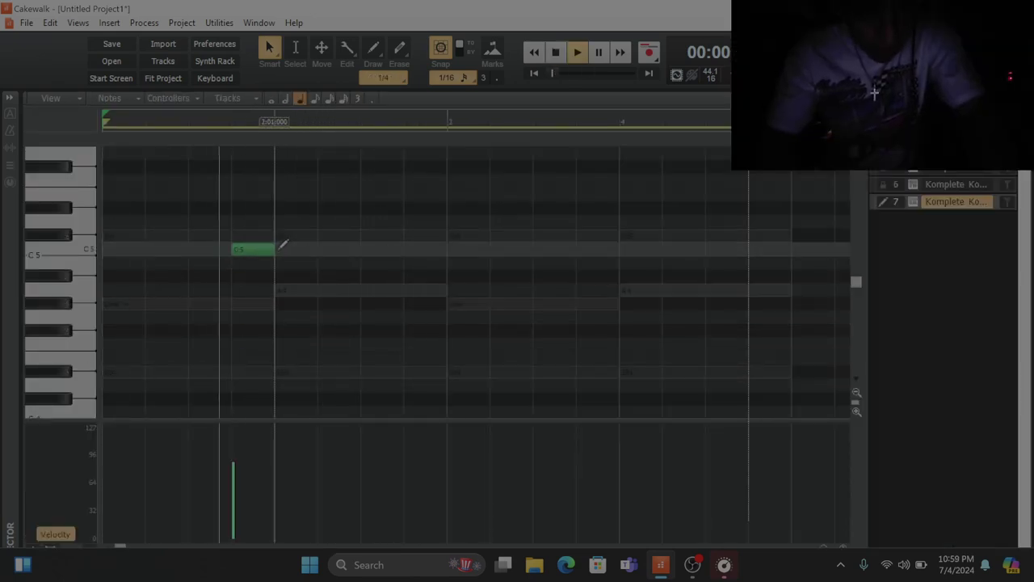
key("space")
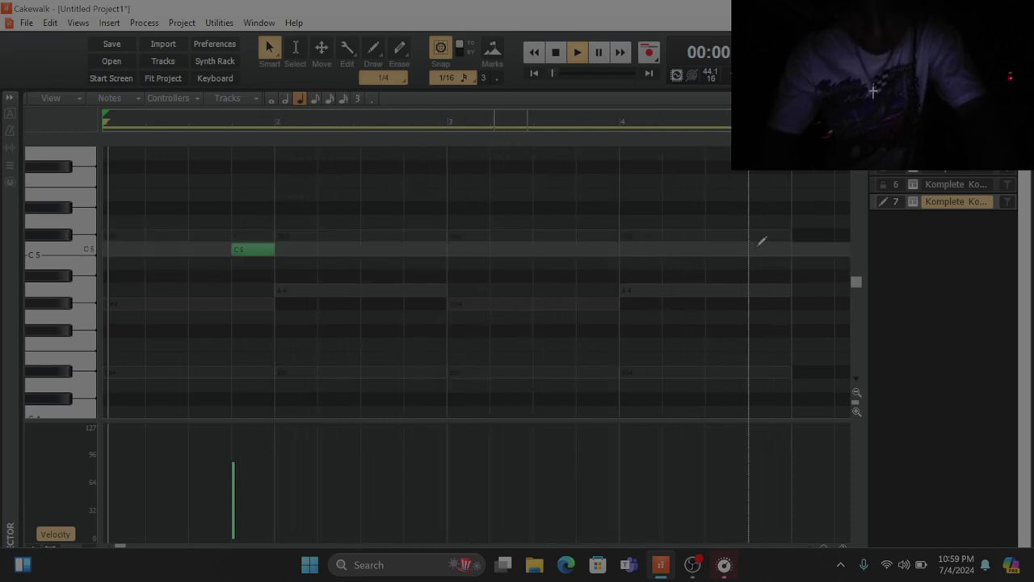
Copy the track 6 clip onto the Omnisphere 1 track at bar 1 and play the arrangement
key("d")
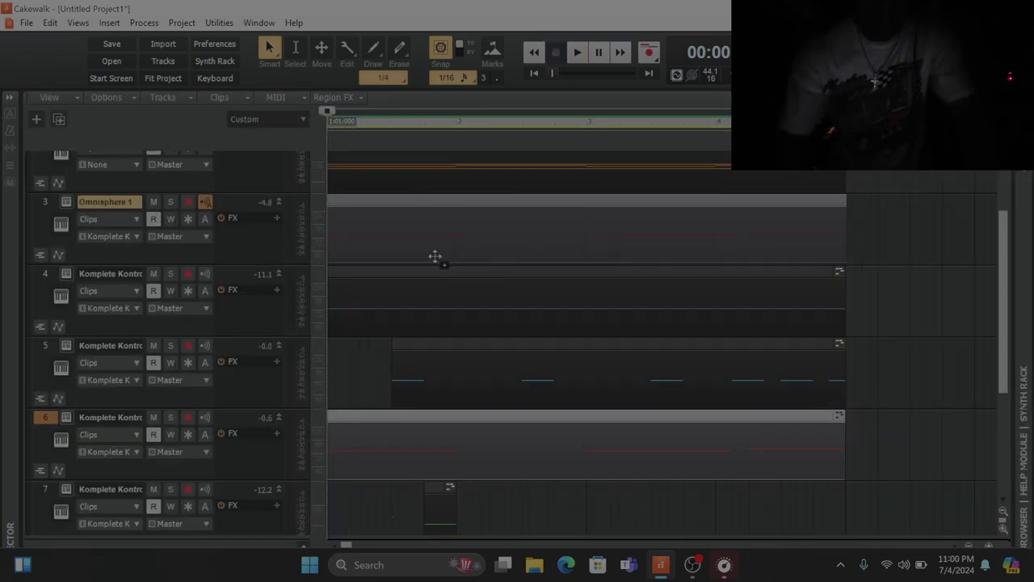
left_click(433, 256)
key("space")
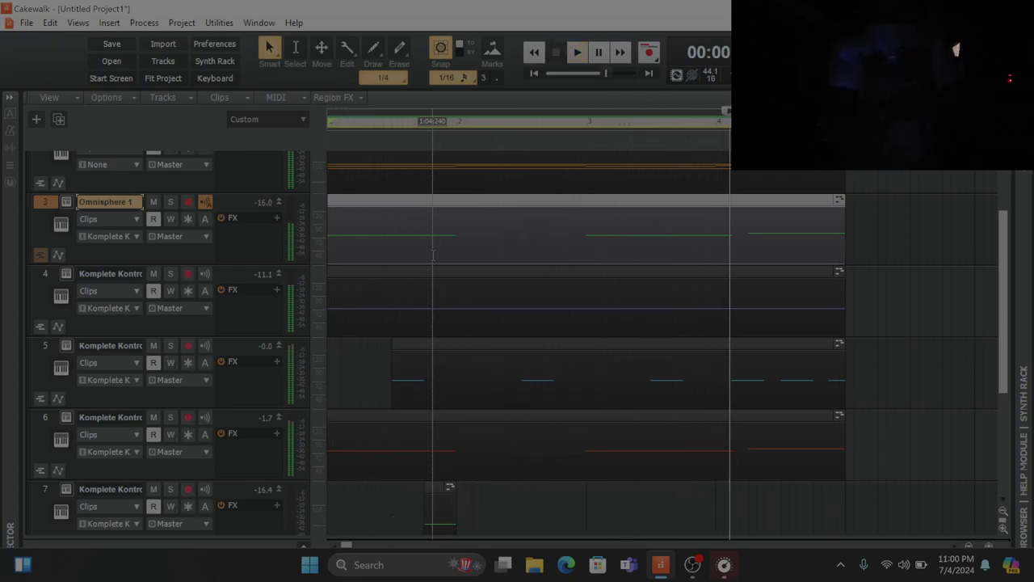
Draw an Eb5 note about three quarters of a beat long on beat 4 of bar 3
left_click_drag(578, 248, 612, 245)
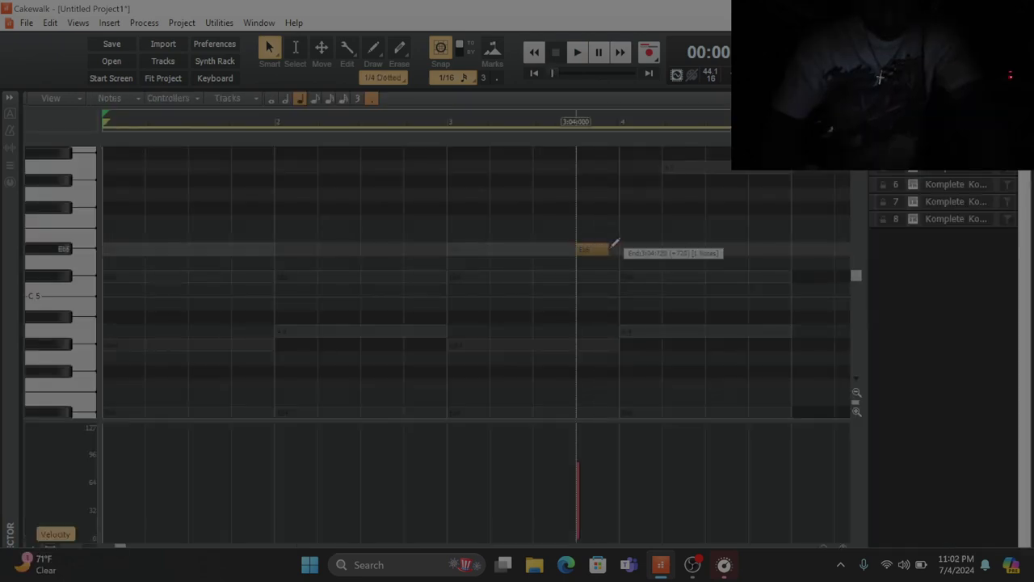